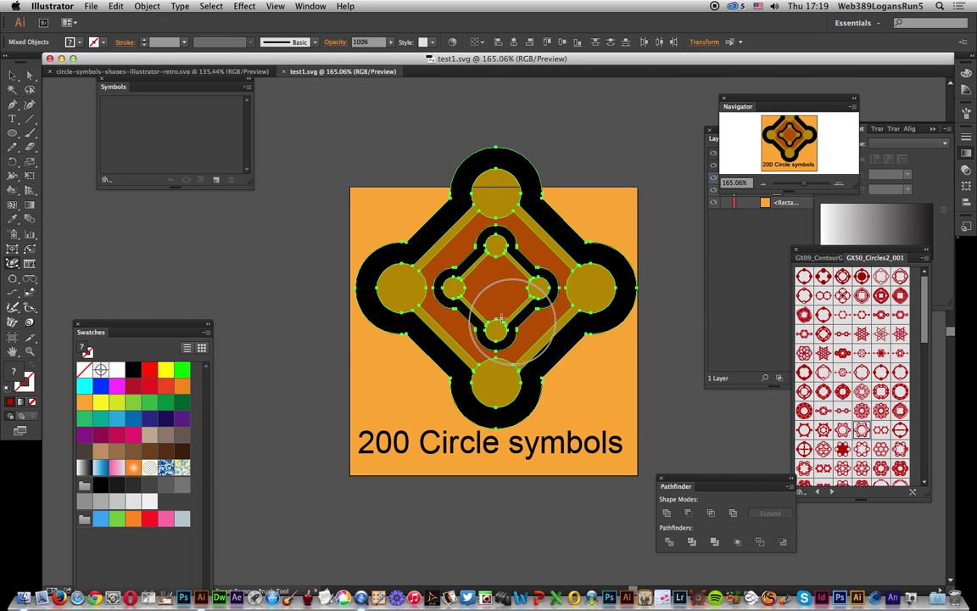
Step: Remove excess points from the upper-left edge of the large black outline with the Smart Remove Brush Tool
{"action": "left_click", "coordinate": [14, 264]}
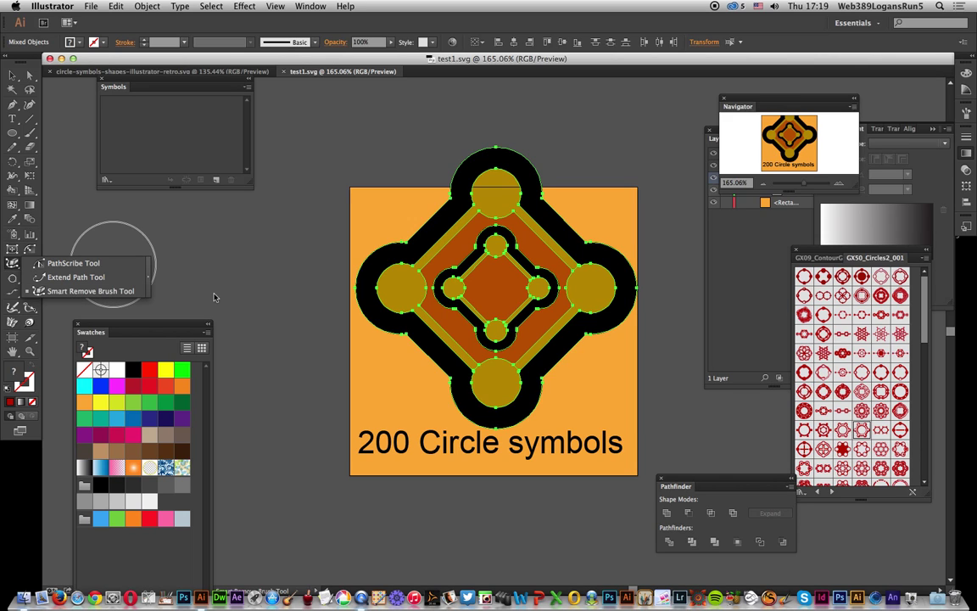
{"action": "left_click", "coordinate": [120, 292]}
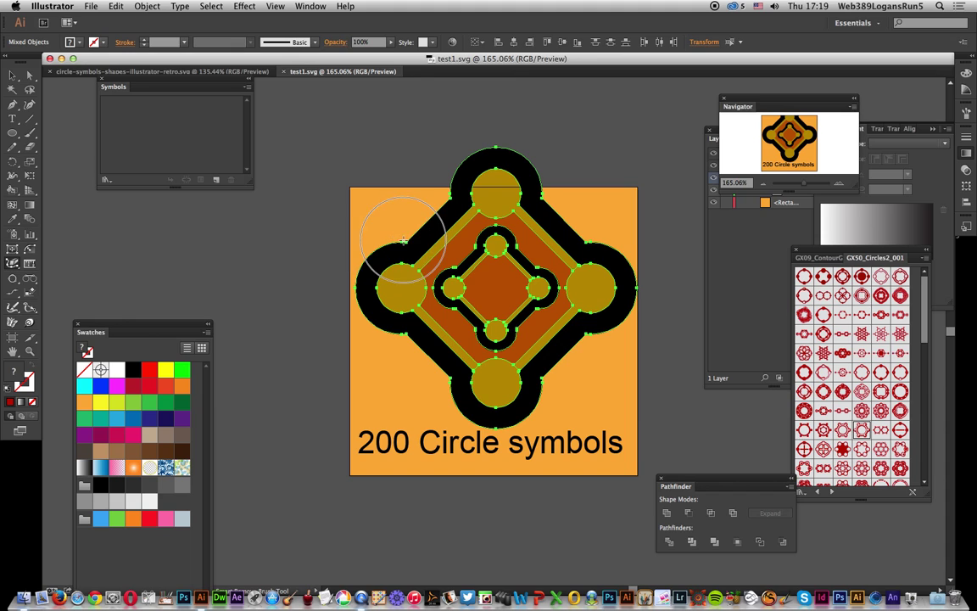
{"action": "left_click_drag", "start_coordinate": [399, 244], "coordinate": [425, 223]}
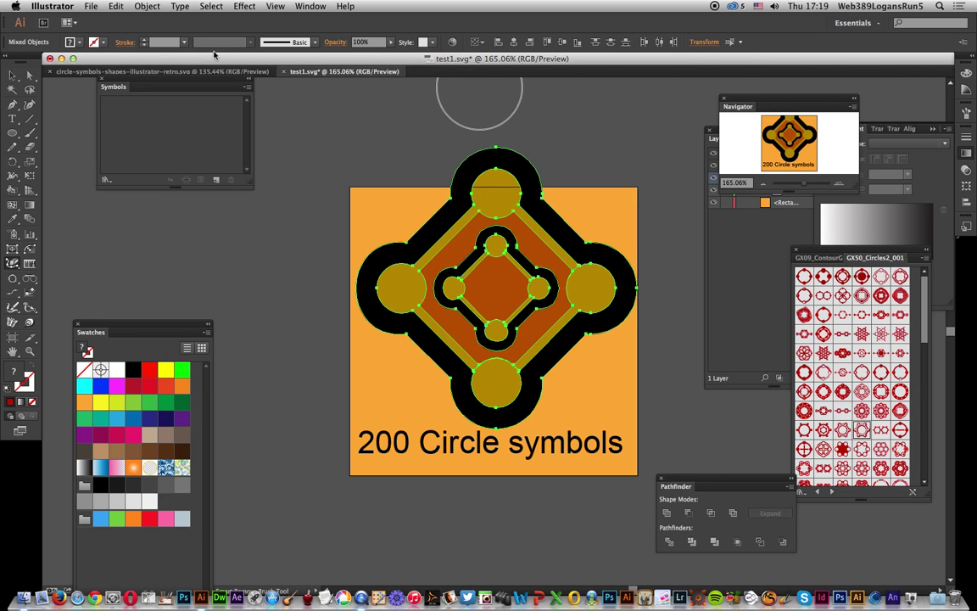
Step: Save the artwork under the name test1.svg in SVG format, replacing the existing file, and continue to the SVG options
{"action": "left_click", "coordinate": [95, 6]}
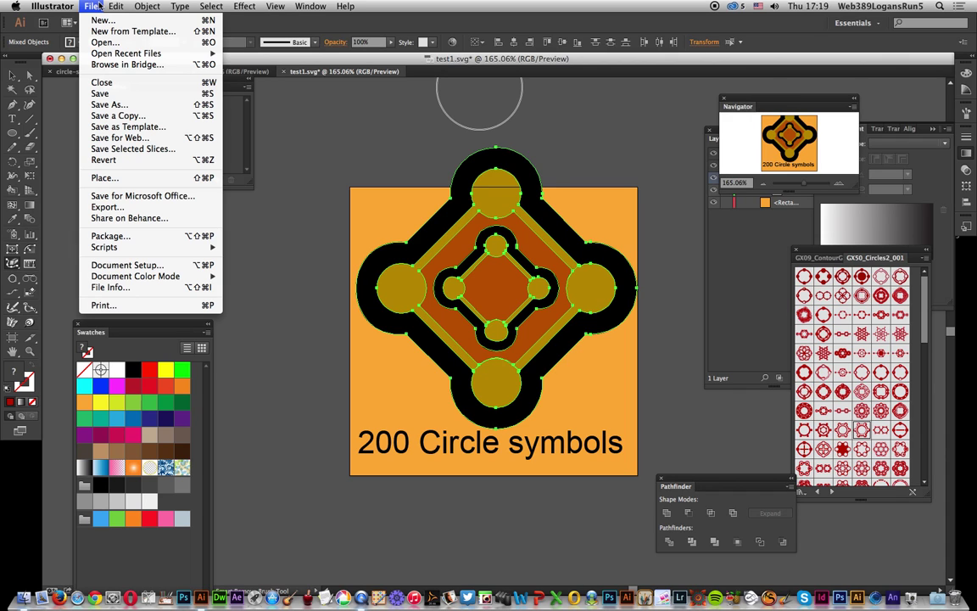
{"action": "left_click", "coordinate": [106, 104]}
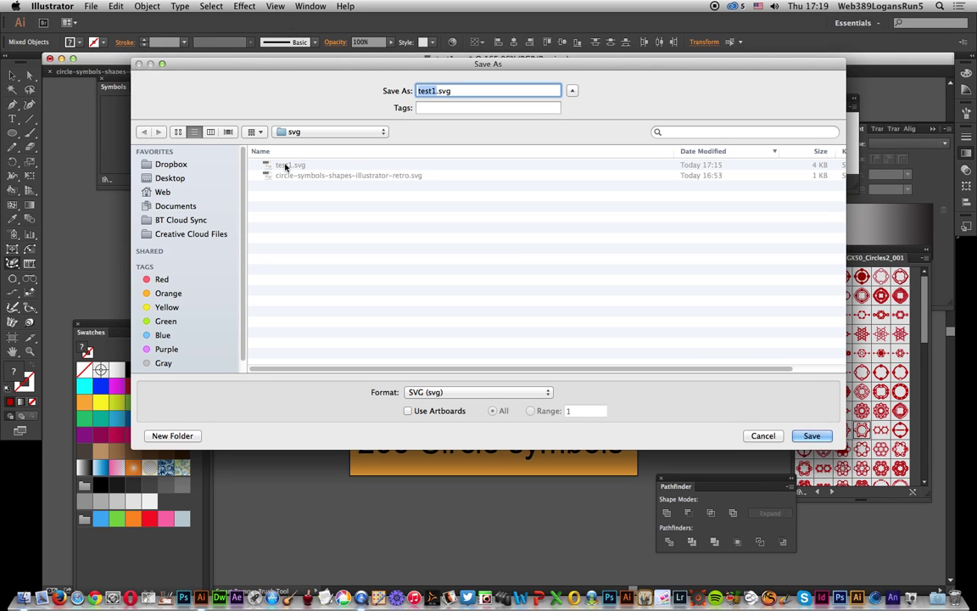
{"action": "left_click", "coordinate": [810, 436]}
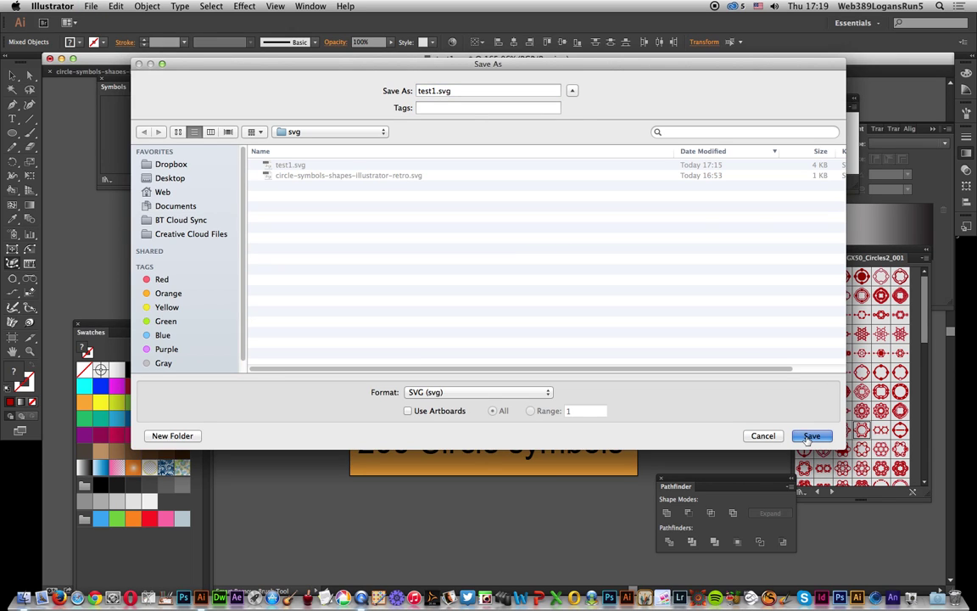
{"action": "left_click", "coordinate": [517, 132]}
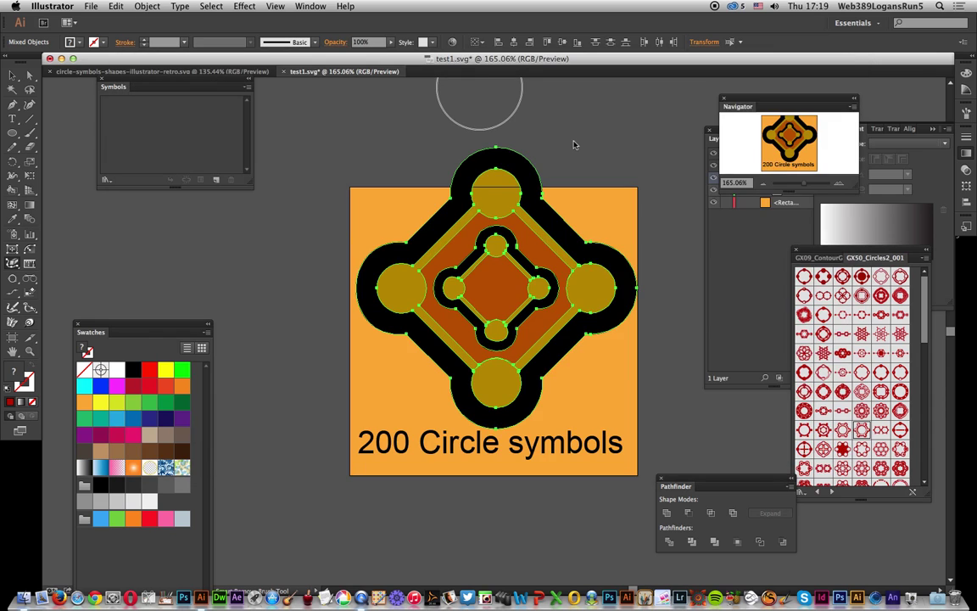
{"action": "left_click_drag", "start_coordinate": [609, 125], "coordinate": [676, 136]}
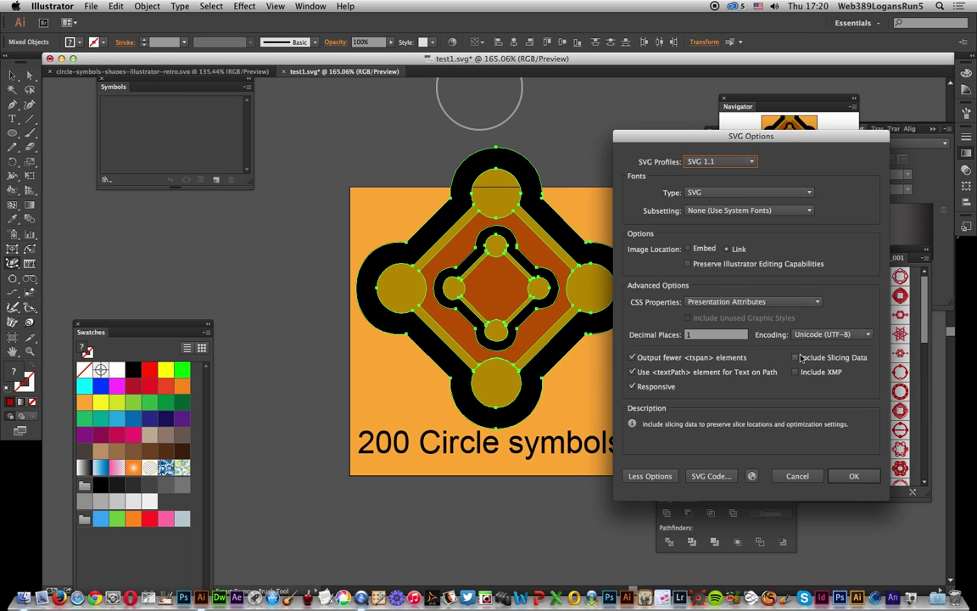
Step: Preview the generated SVG code with the current export options and return to the SVG options
{"action": "left_click", "coordinate": [706, 478]}
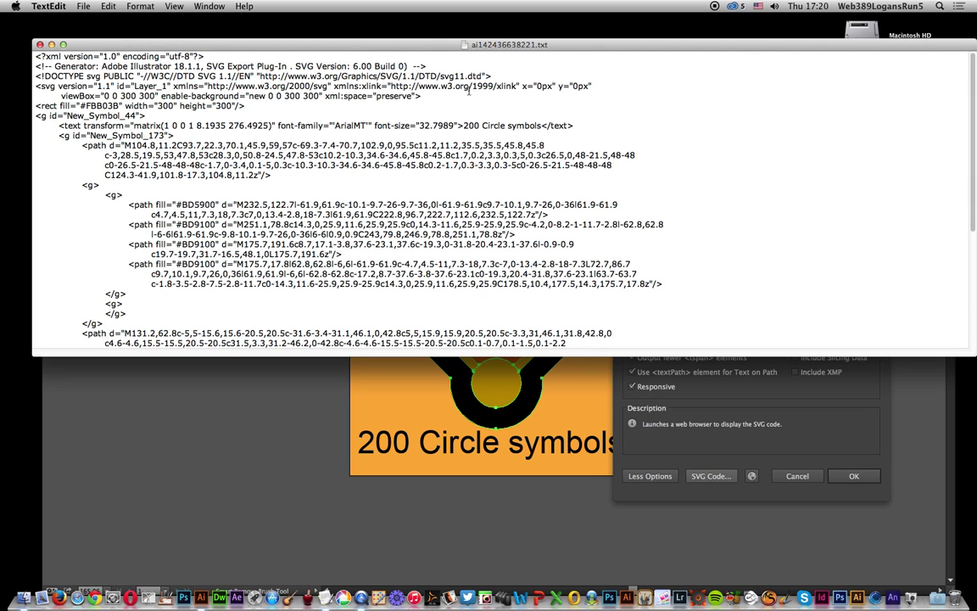
{"action": "left_click", "coordinate": [38, 44]}
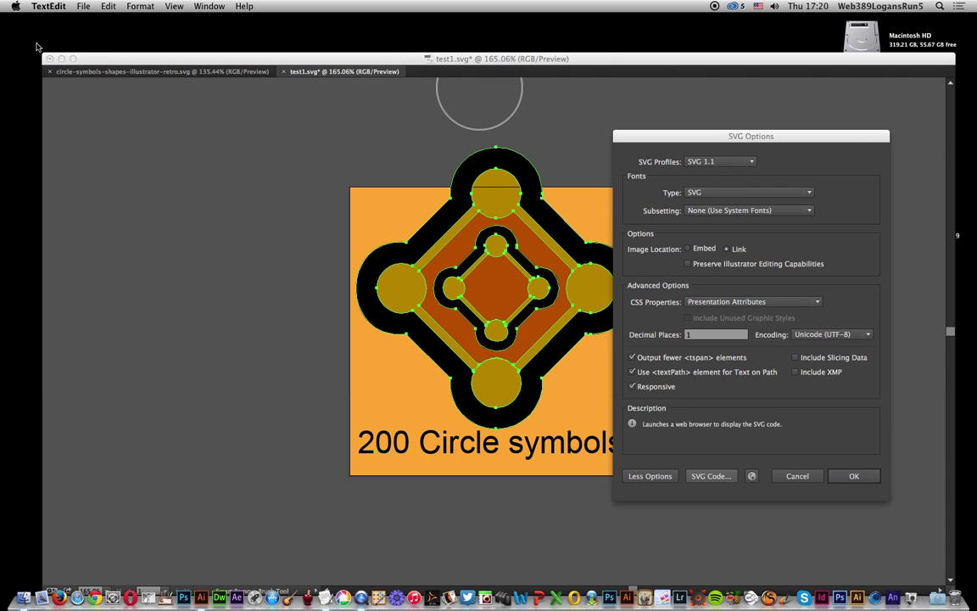
{"action": "left_click", "coordinate": [718, 319]}
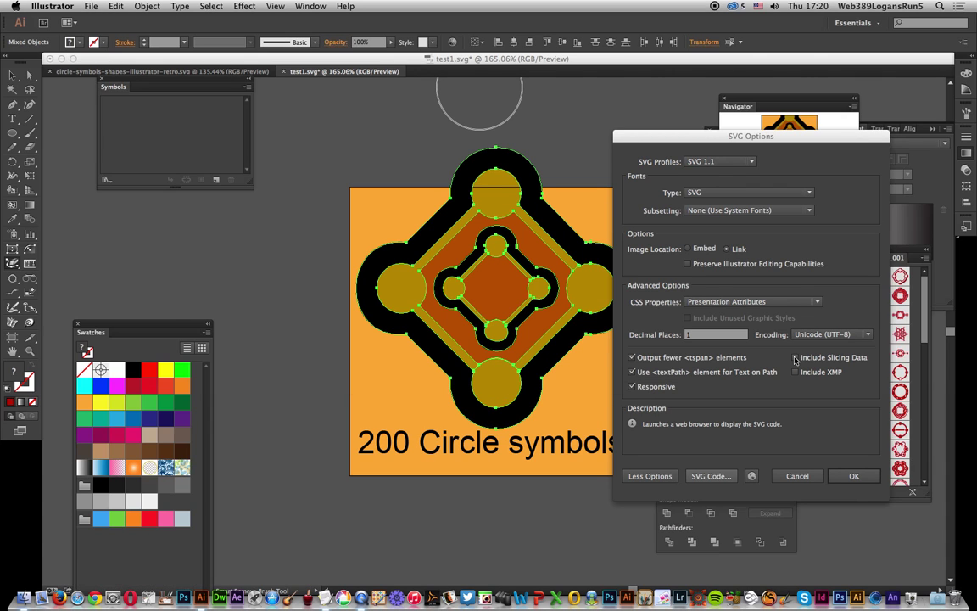
Step: Temporarily include slicing data to examine its effect on the SVG code, and exclude it again
{"action": "left_click", "coordinate": [810, 357]}
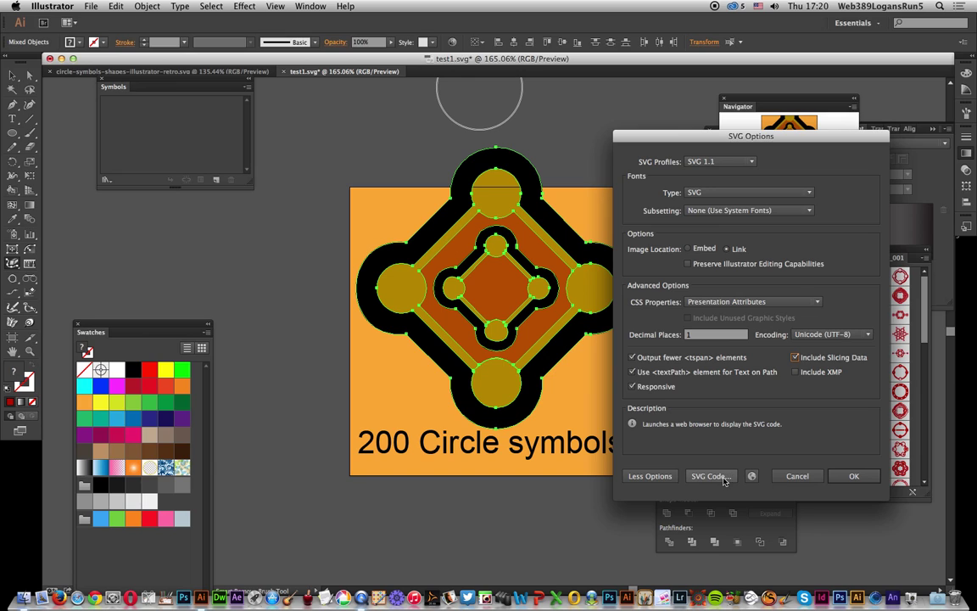
{"action": "left_click", "coordinate": [721, 476]}
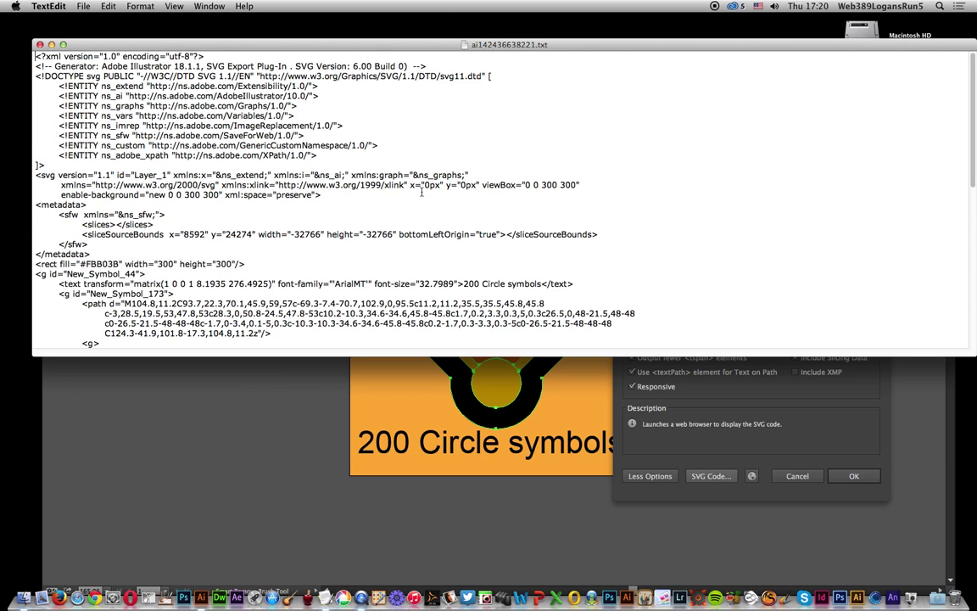
{"action": "scroll", "coordinate": [422, 194], "scroll_direction": "down", "scroll_amount": 5}
{"action": "scroll", "coordinate": [421, 193], "scroll_direction": "up", "scroll_amount": 5}
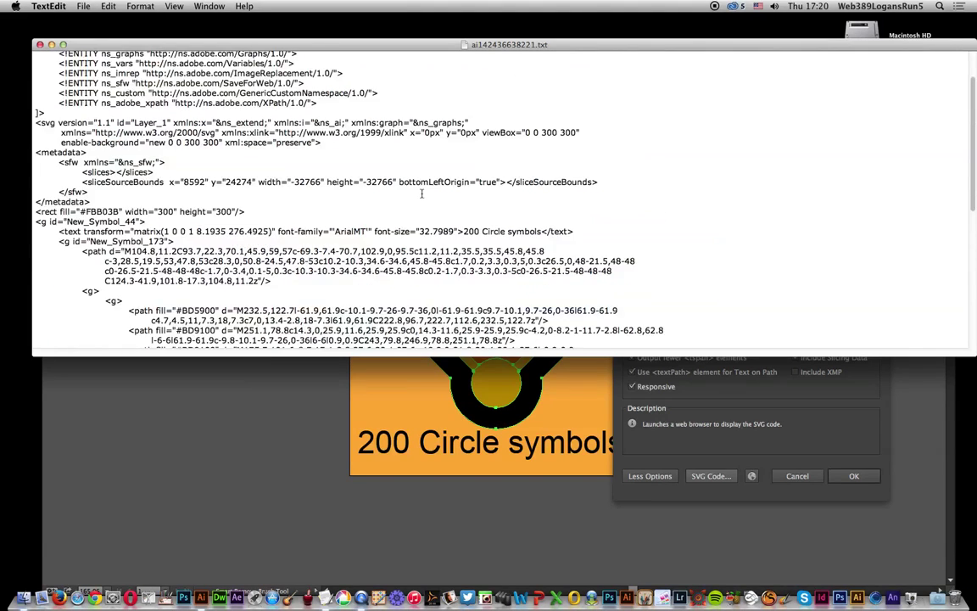
{"action": "left_click", "coordinate": [39, 44]}
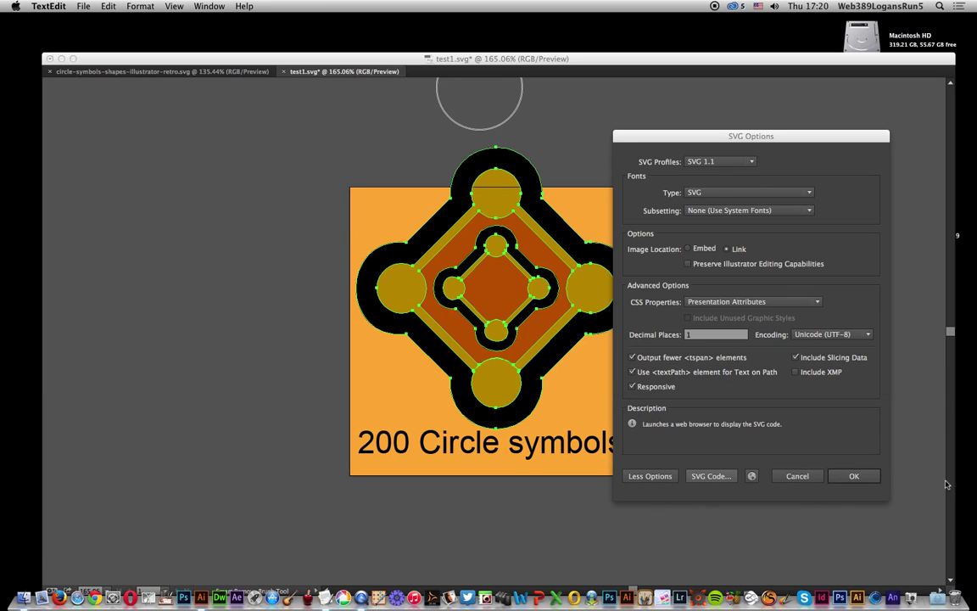
{"action": "left_click", "coordinate": [797, 362]}
{"action": "left_click", "coordinate": [796, 359]}
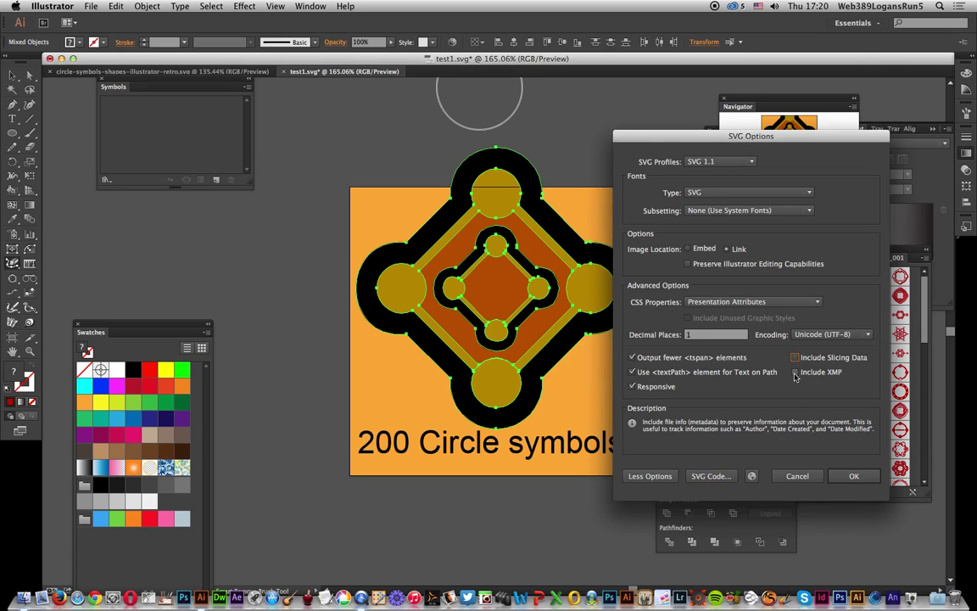
Step: Temporarily include XMP metadata to examine how it changes the SVG code, and exclude it again
{"action": "left_click", "coordinate": [795, 373]}
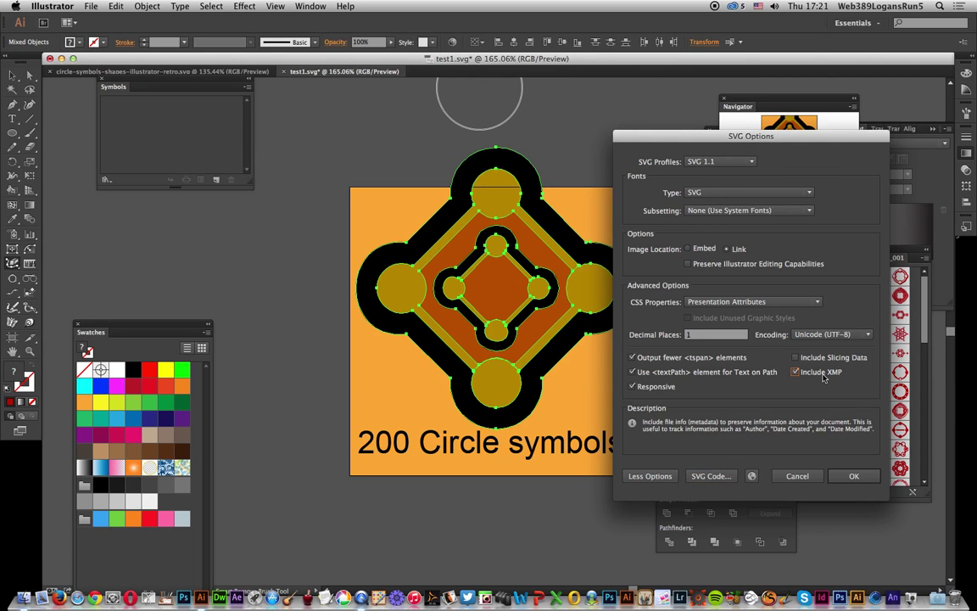
{"action": "left_click", "coordinate": [717, 477]}
{"action": "scroll", "coordinate": [265, 182], "scroll_direction": "down", "scroll_amount": 5}
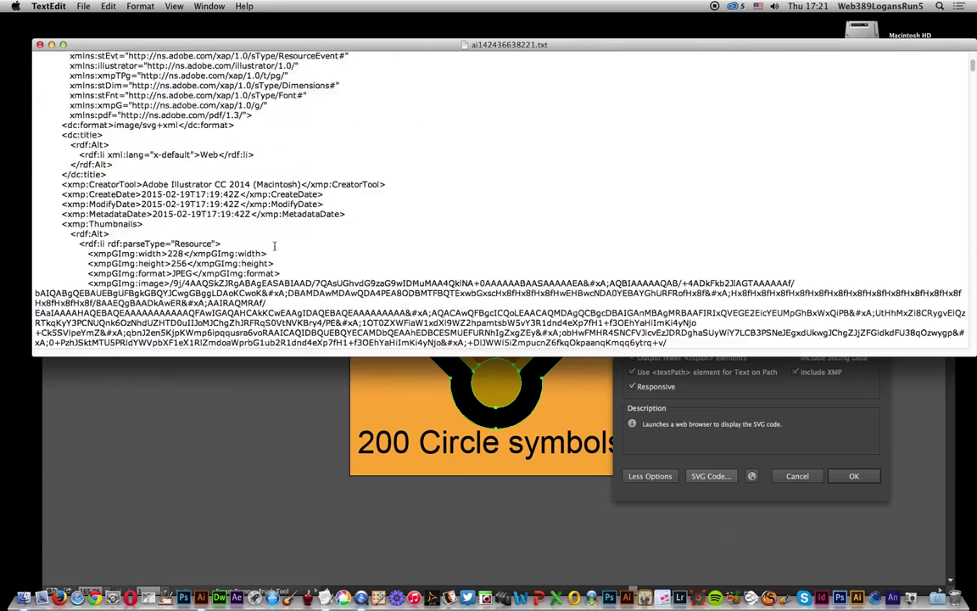
{"action": "scroll", "coordinate": [263, 176], "scroll_direction": "up", "scroll_amount": 2}
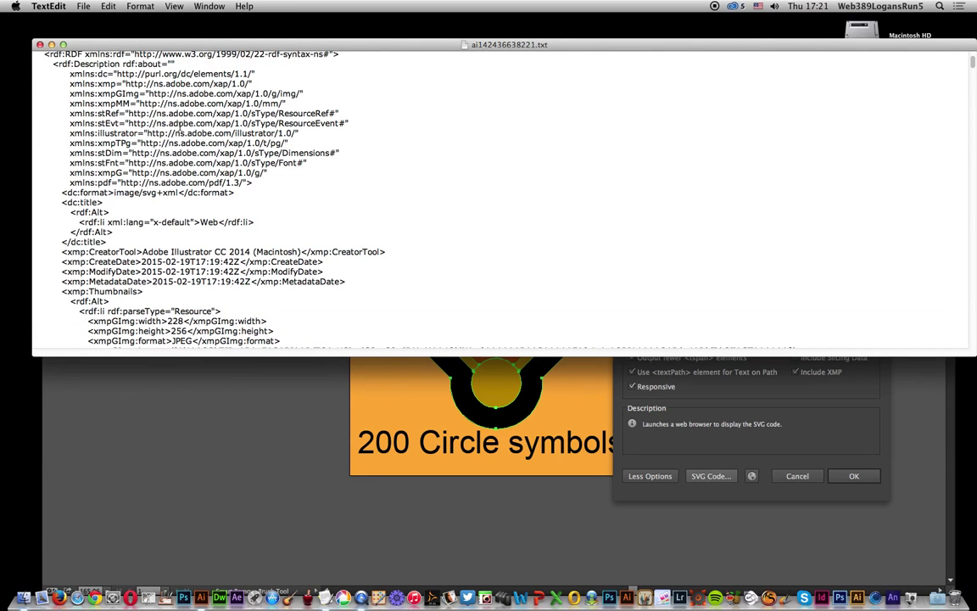
{"action": "left_click", "coordinate": [39, 44]}
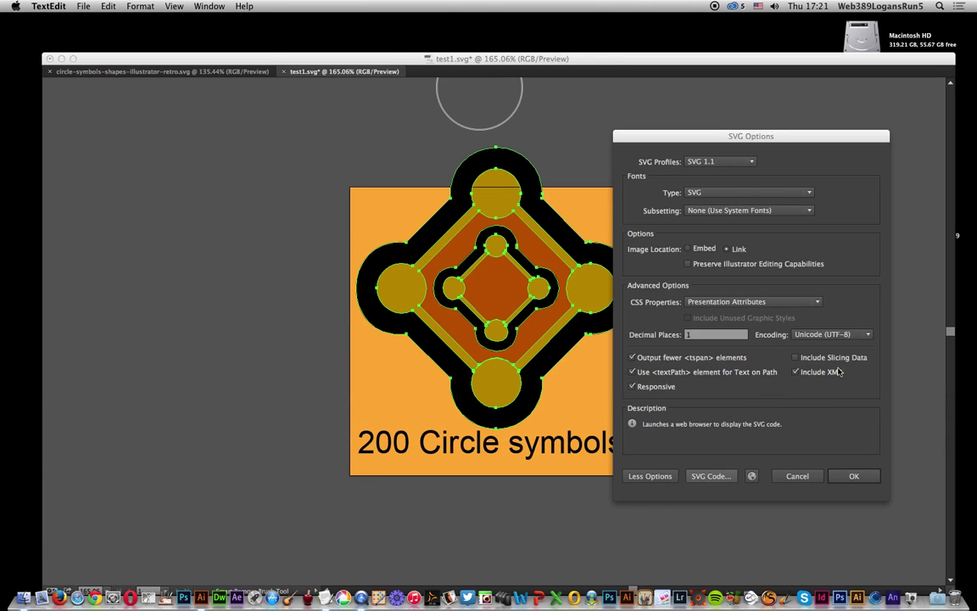
{"action": "left_click", "coordinate": [797, 382]}
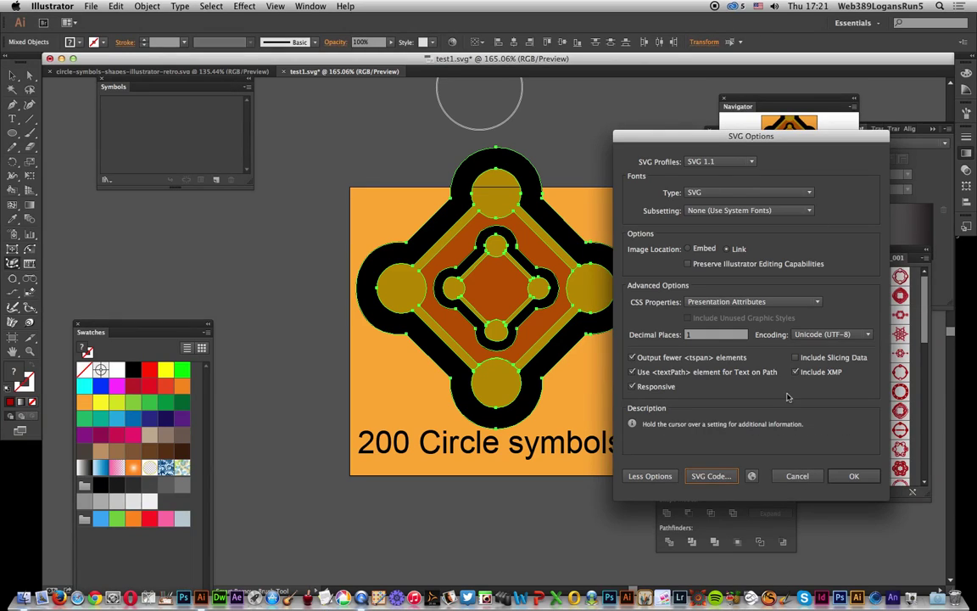
{"action": "left_click", "coordinate": [795, 371]}
Step: Preview the SVG code without slicing data or XMP and highlight the empty group element between the path groups
{"action": "left_click", "coordinate": [711, 476]}
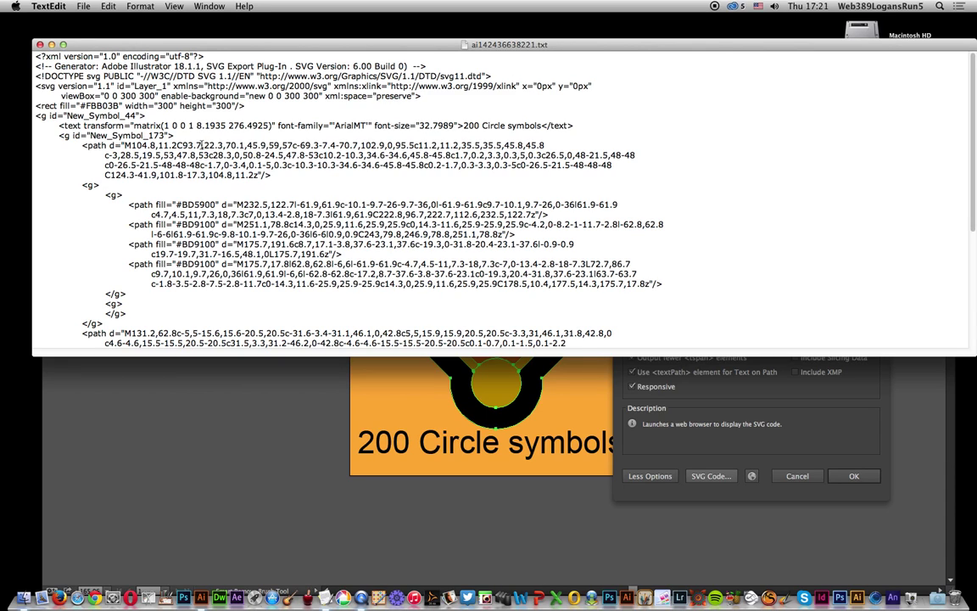
{"action": "scroll", "coordinate": [126, 218], "scroll_direction": "down", "scroll_amount": 5}
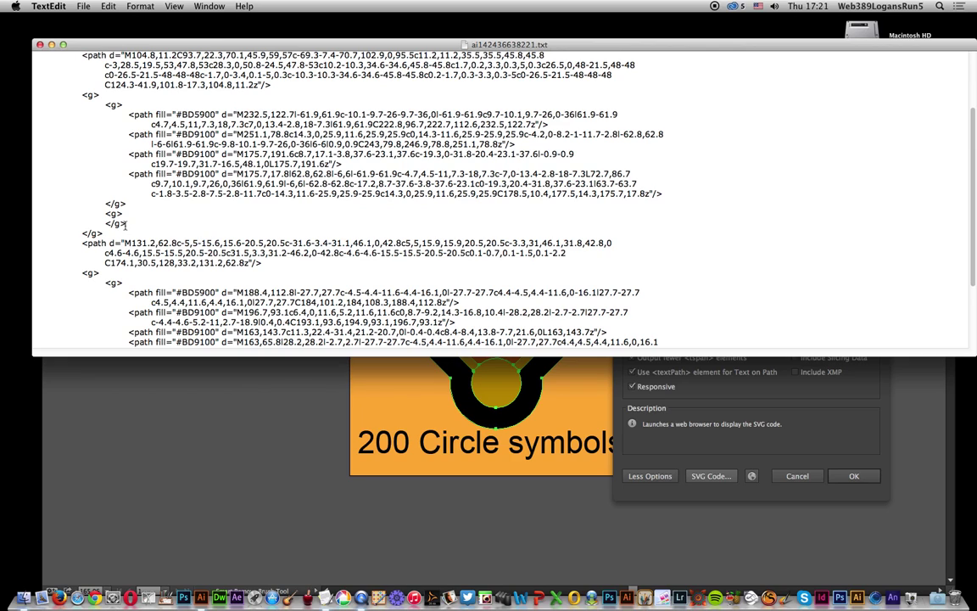
{"action": "left_click_drag", "start_coordinate": [124, 225], "coordinate": [104, 216]}
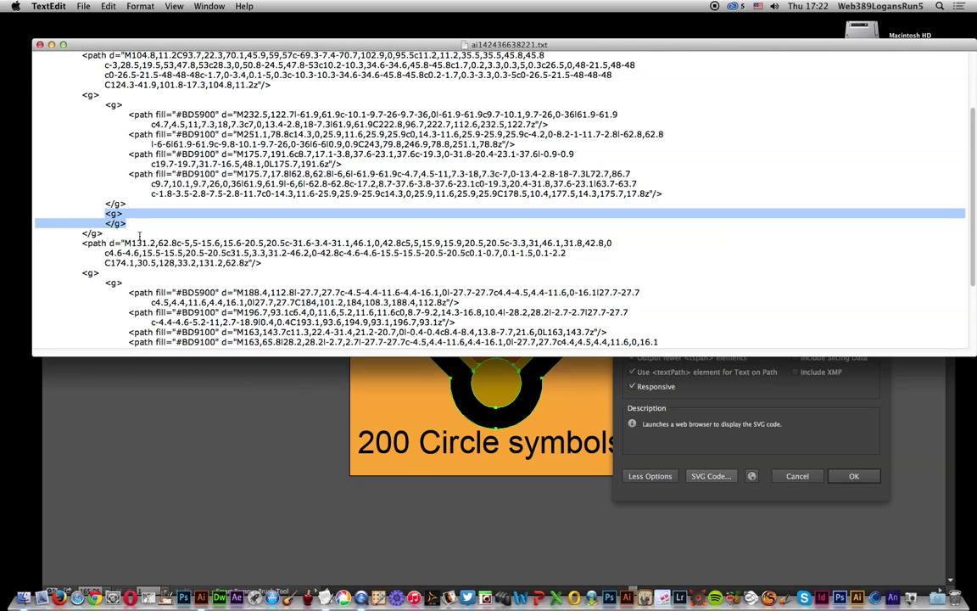
{"action": "scroll", "coordinate": [184, 180], "scroll_direction": "up", "scroll_amount": 5}
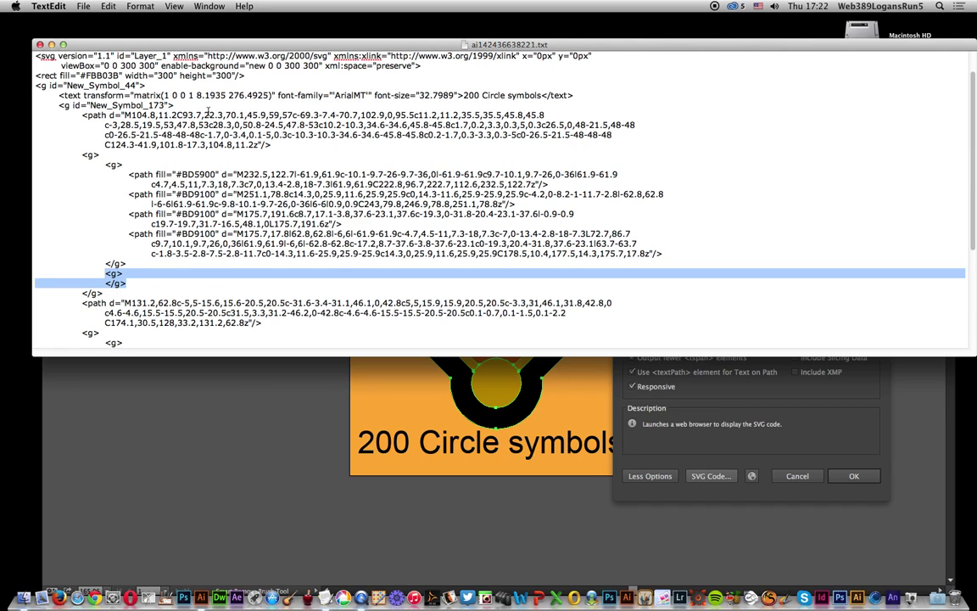
{"action": "scroll", "coordinate": [181, 170], "scroll_direction": "down", "scroll_amount": 5}
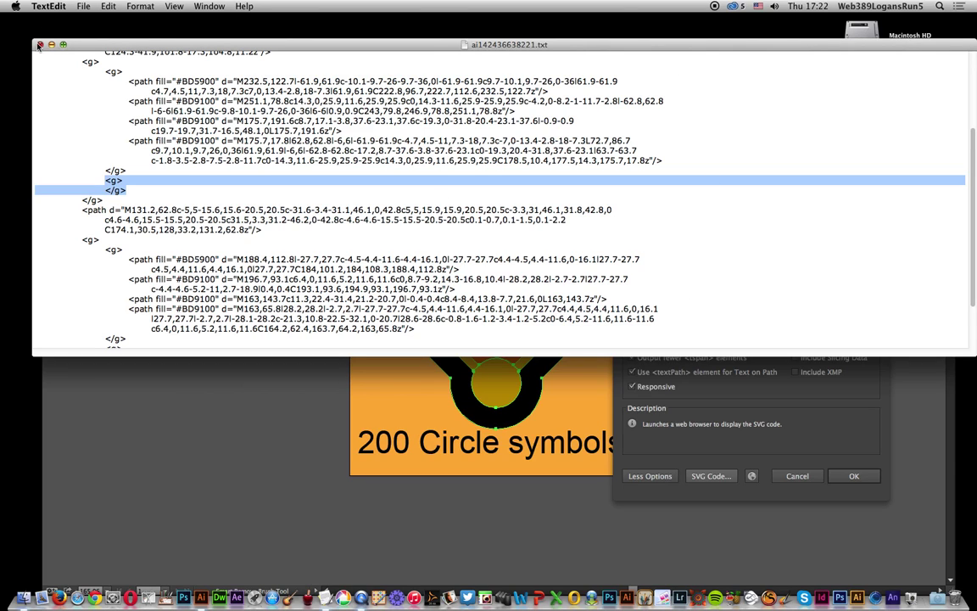
{"action": "left_click_drag", "start_coordinate": [135, 194], "coordinate": [90, 182]}
{"action": "scroll", "coordinate": [143, 144], "scroll_direction": "up", "scroll_amount": 2}
{"action": "scroll", "coordinate": [157, 159], "scroll_direction": "up", "scroll_amount": 2}
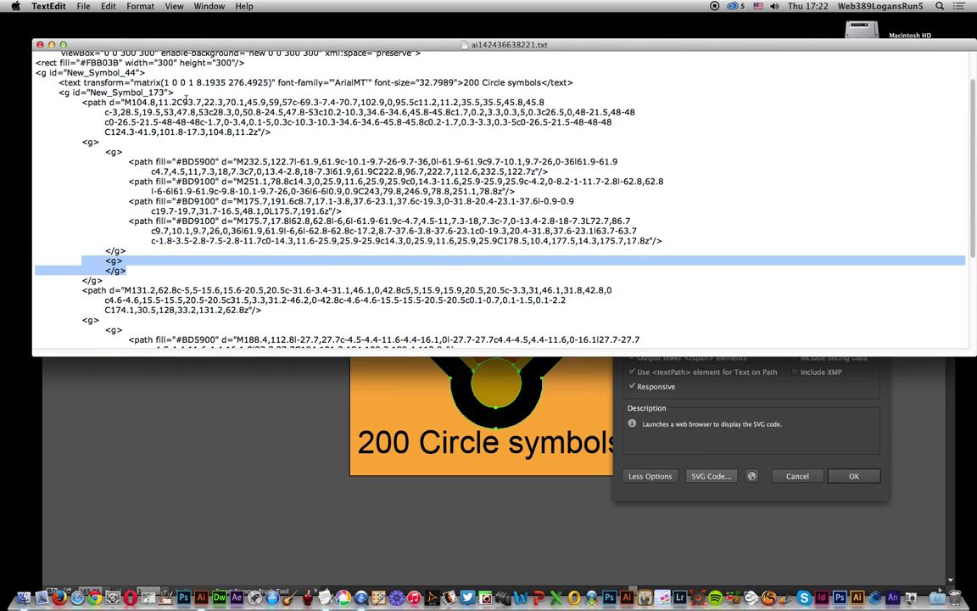
Step: Highlight part of the New_Symbol_173 group id, read through to the end of the SVG code, and close the preview
{"action": "left_click", "coordinate": [163, 85]}
{"action": "left_click_drag", "start_coordinate": [140, 93], "coordinate": [108, 93]}
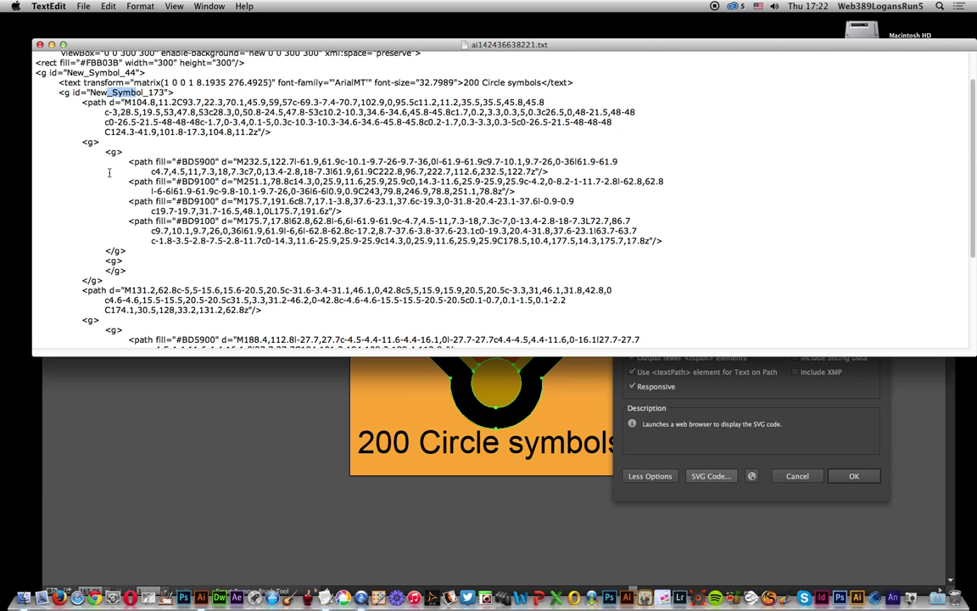
{"action": "scroll", "coordinate": [219, 279], "scroll_direction": "down", "scroll_amount": 3}
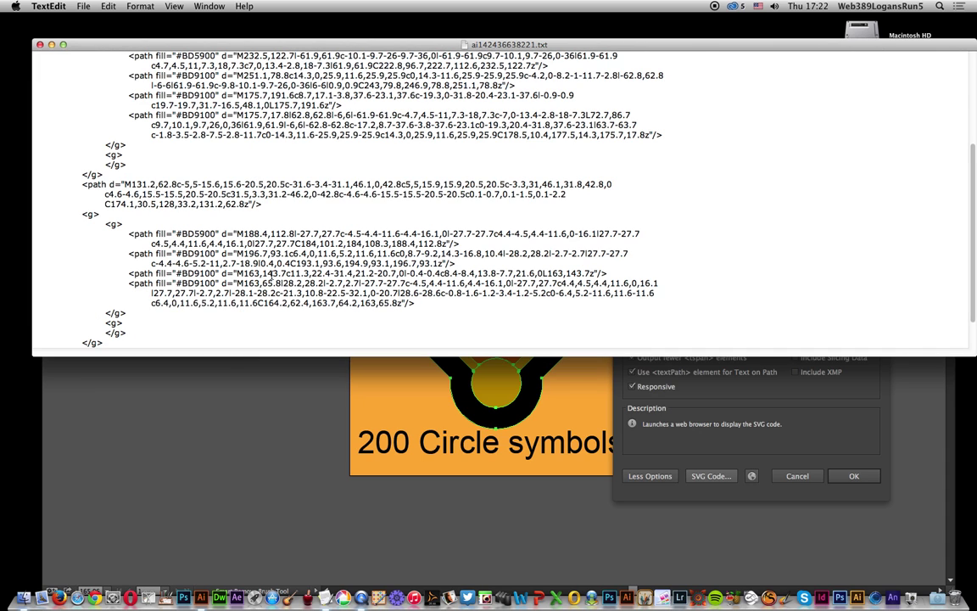
{"action": "scroll", "coordinate": [225, 259], "scroll_direction": "down", "scroll_amount": 2}
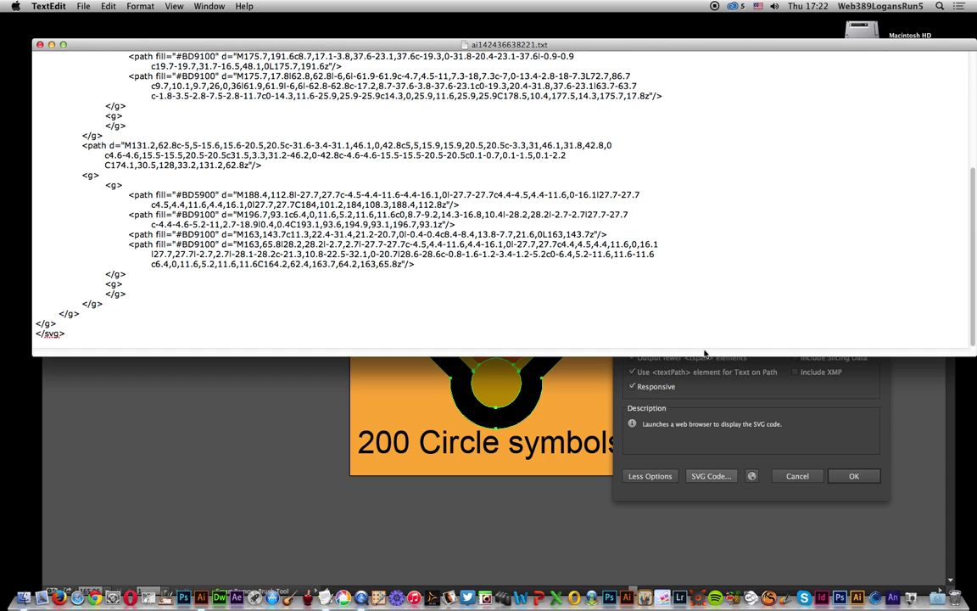
{"action": "left_click", "coordinate": [39, 46]}
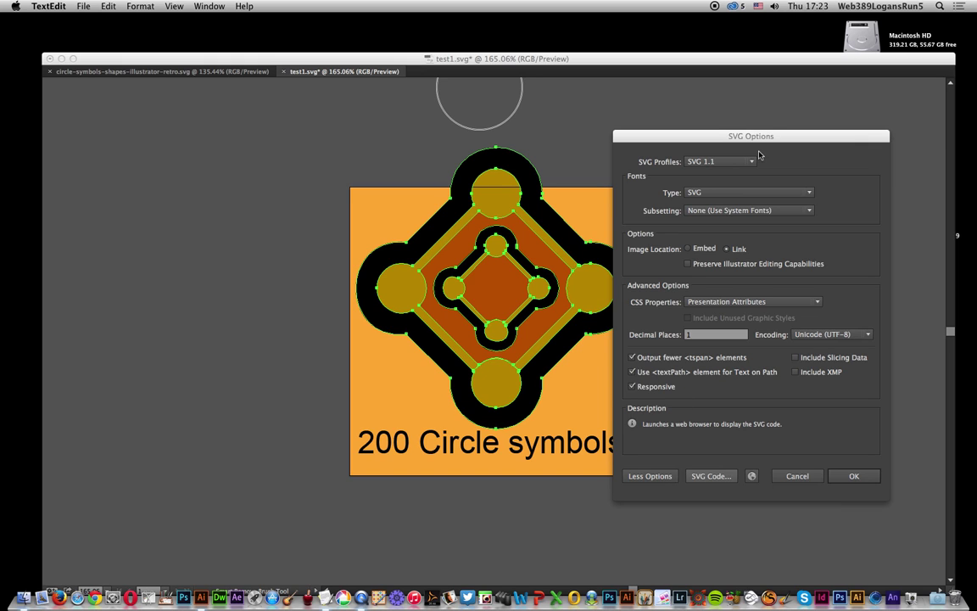
Step: Confirm the SVG options to finish saving test1.svg
{"action": "left_click_drag", "start_coordinate": [716, 137], "coordinate": [679, 116]}
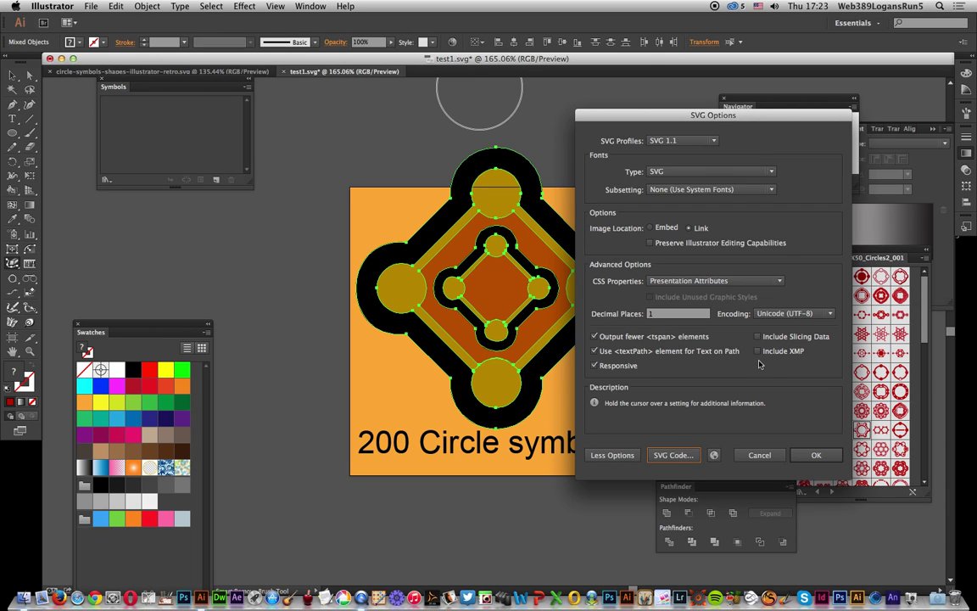
{"action": "left_click", "coordinate": [816, 456]}
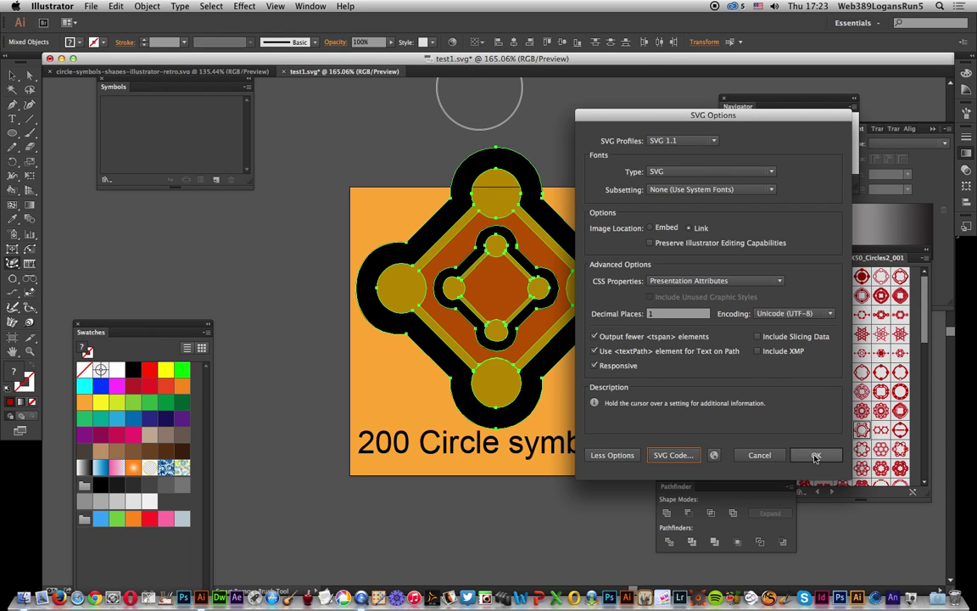